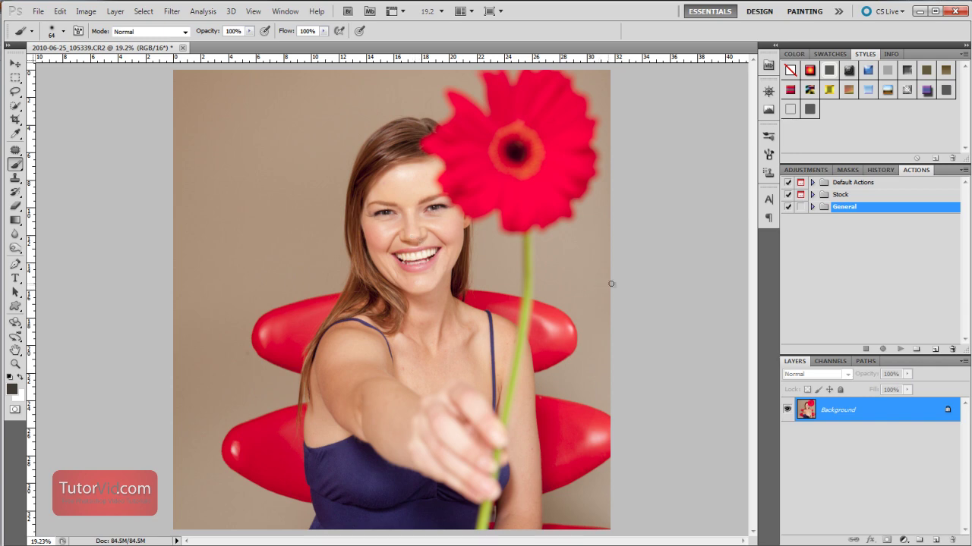
- Show the Actions panel with Default Actions, Stock and General sets, General deselected
click(886, 228)
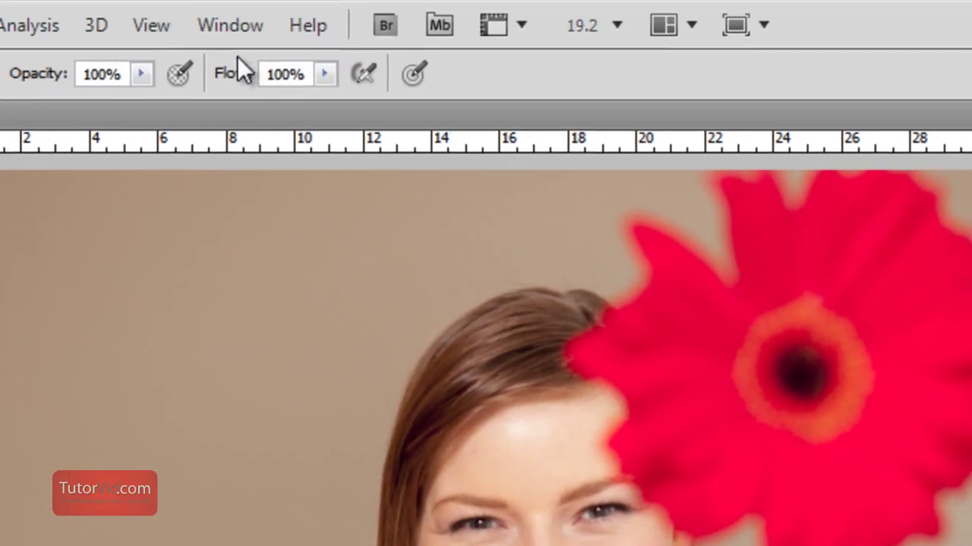
click(241, 28)
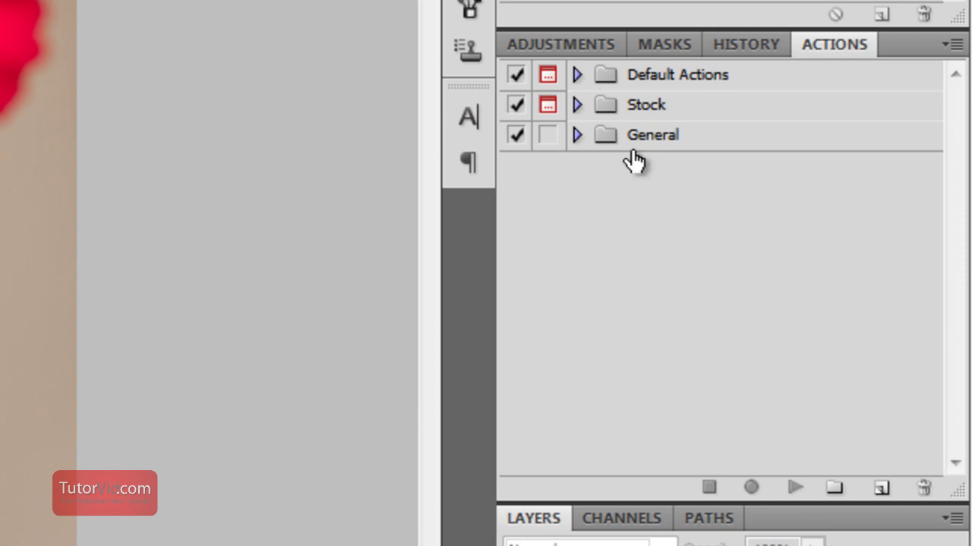
- Create a new action set named 'shortcuts'
click(835, 490)
text(shortcut)
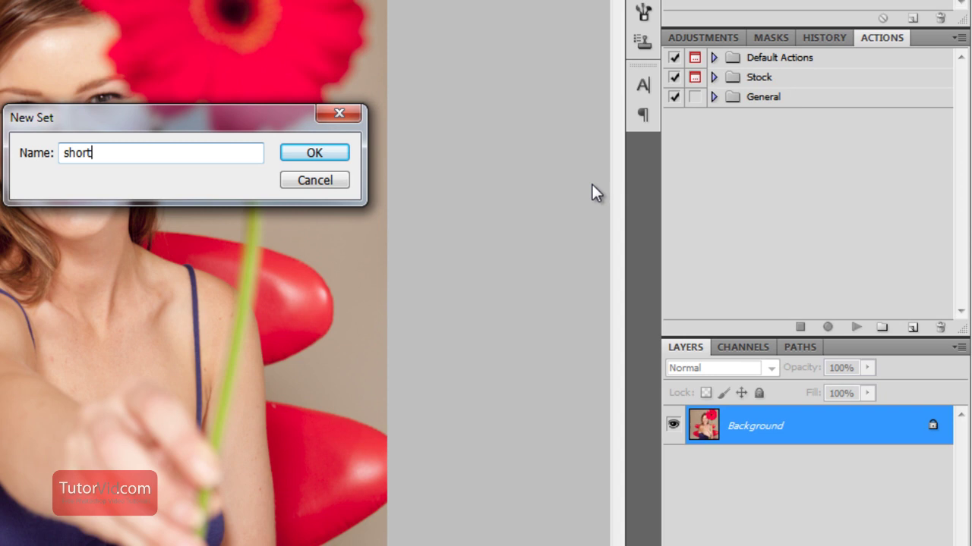
text(s)
key(Return)
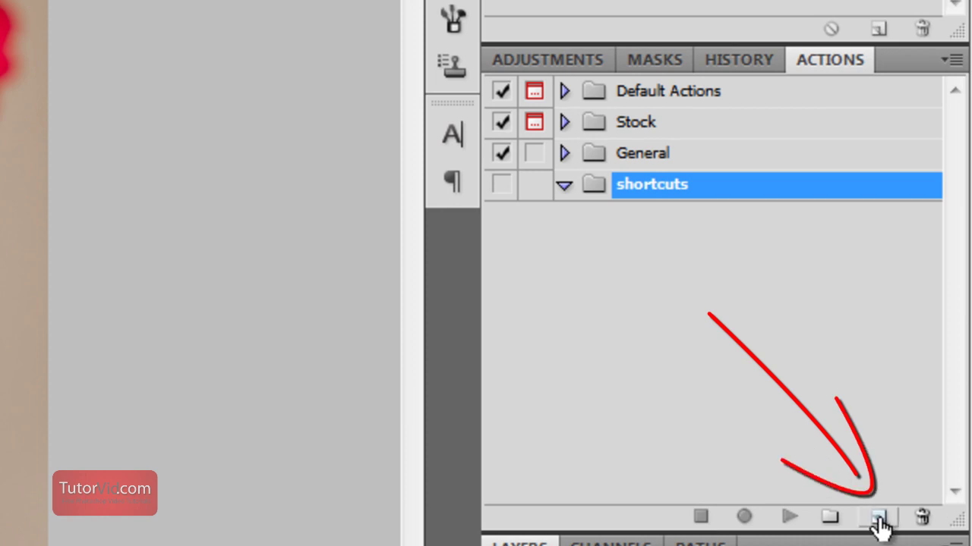
- Start recording a new action named 'teeth whitening' in the shortcuts set
click(878, 516)
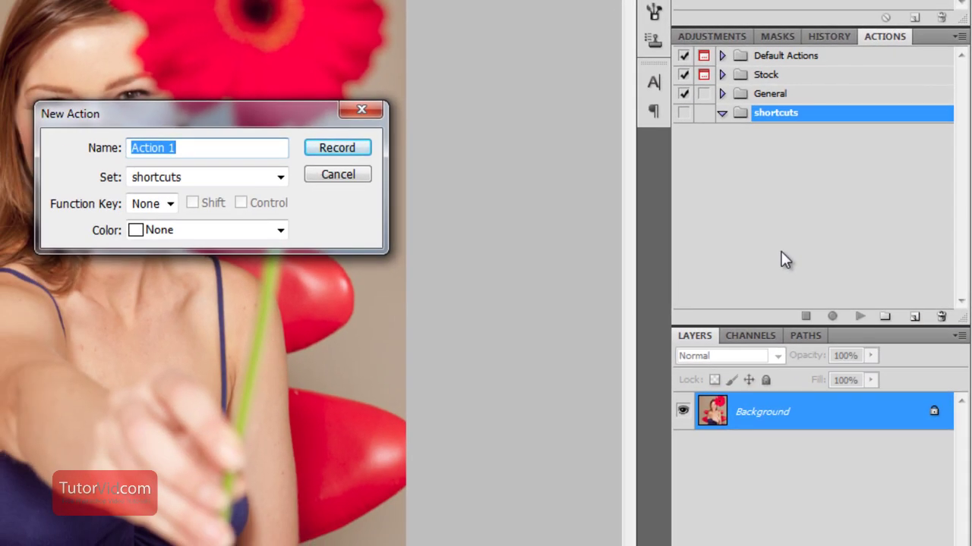
text(teeth whitening)
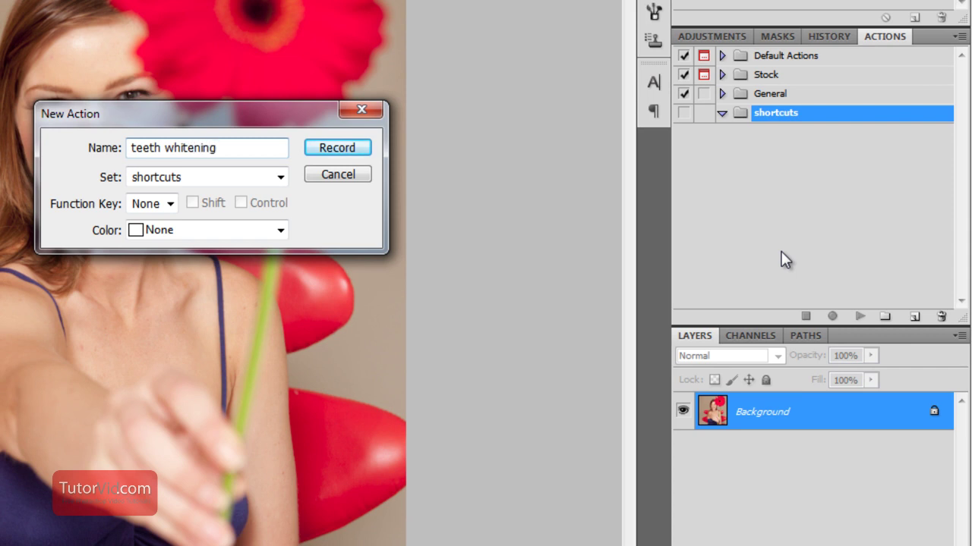
key(Return)
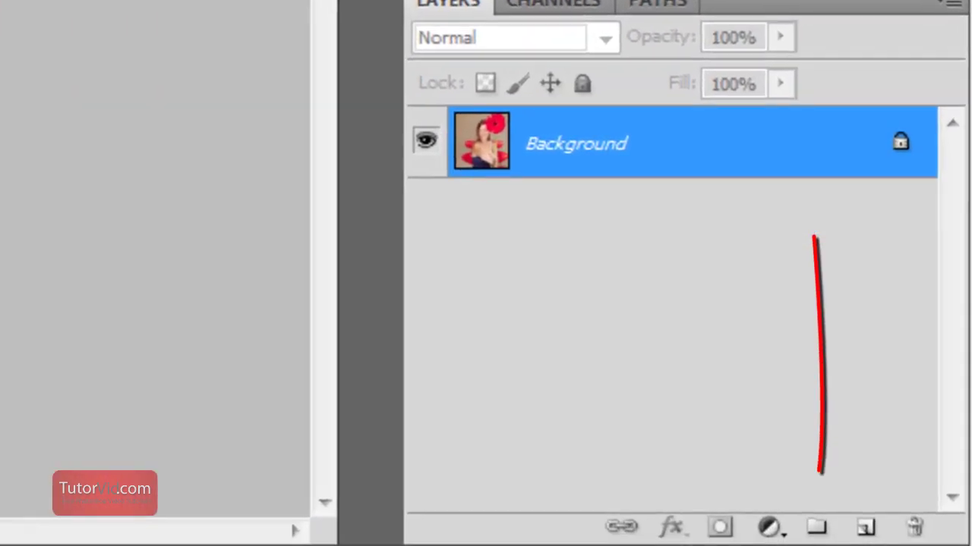
- Create a new layer group above Background and rename it 'white teeth'
click(828, 531)
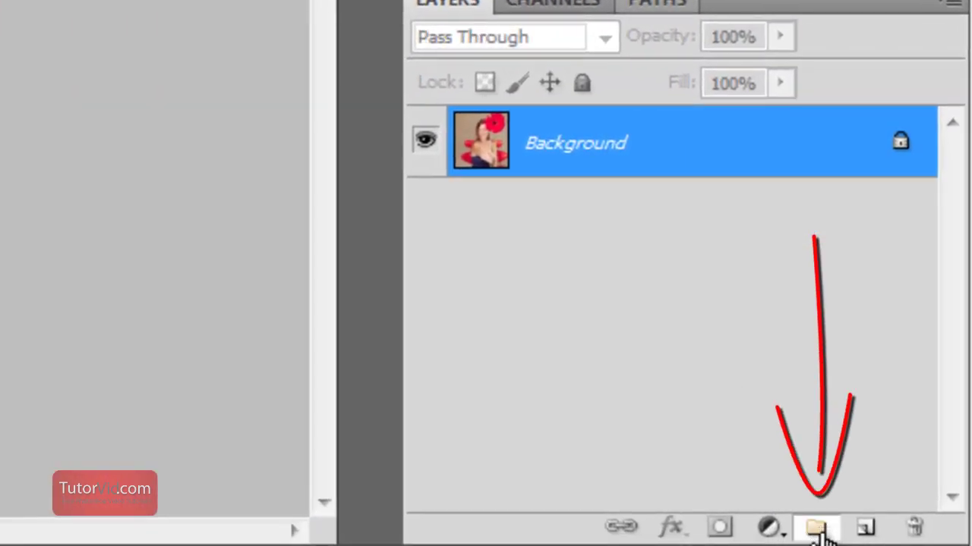
double_click(588, 131)
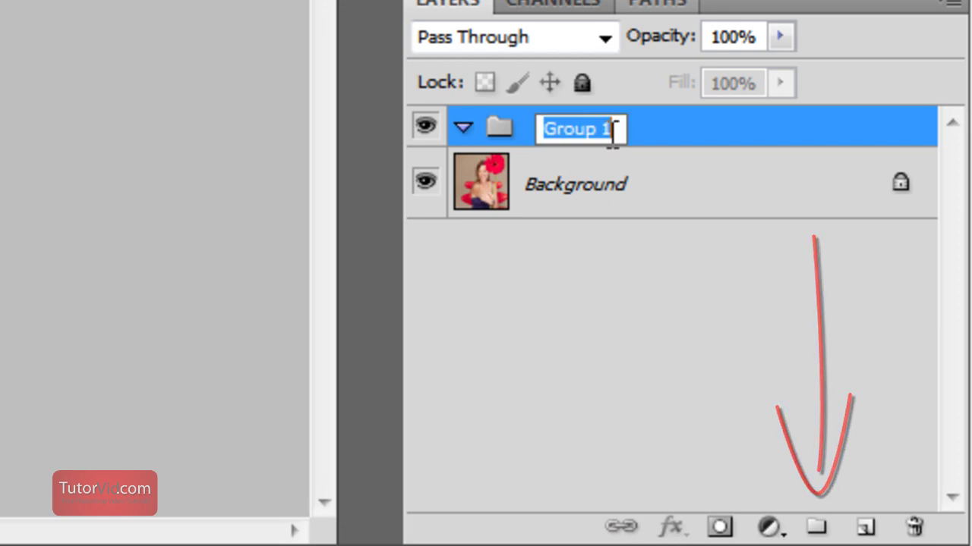
text(white)
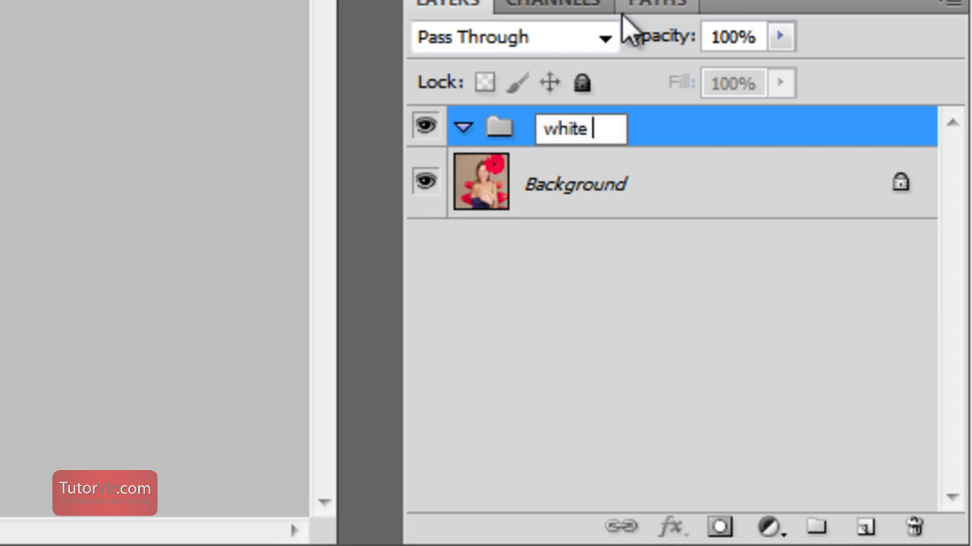
text(eth)
key(Return)
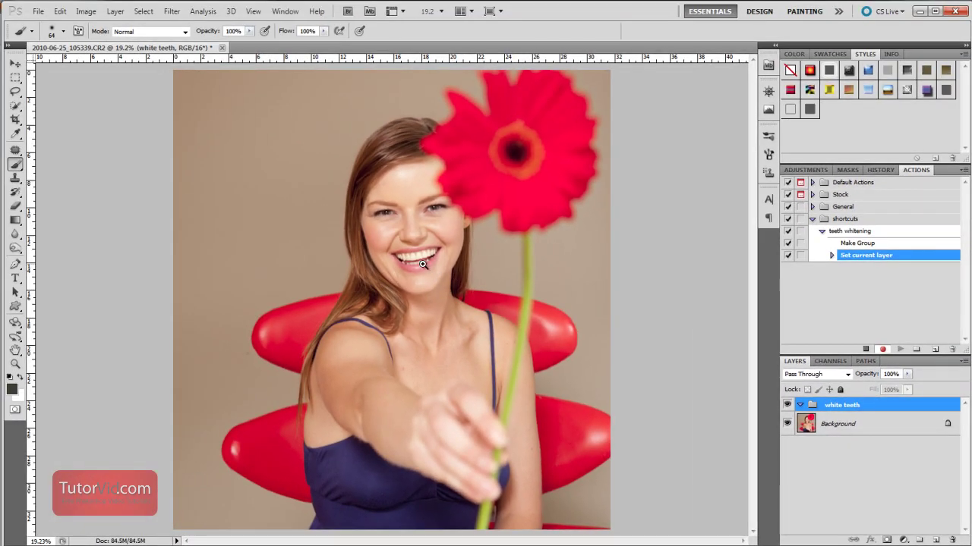
click(423, 263)
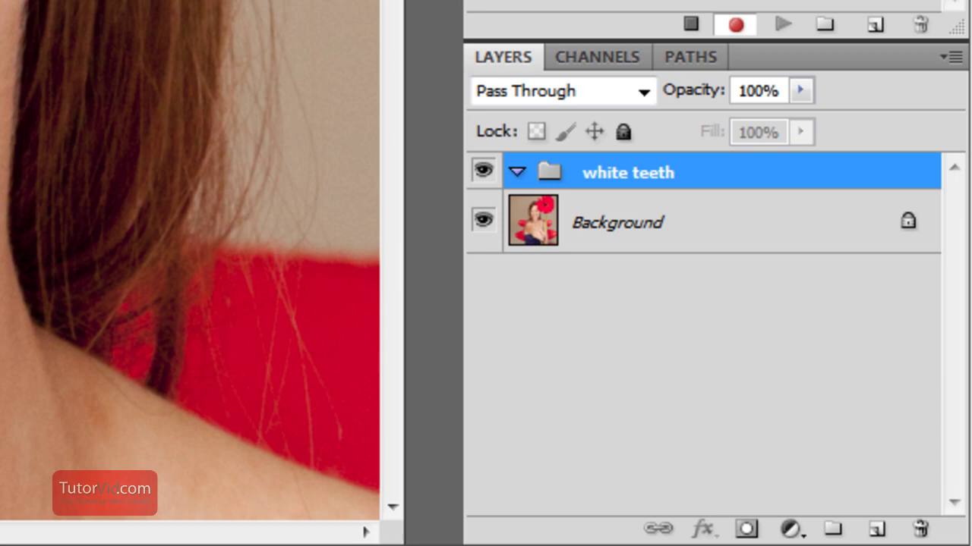
- Add a Hue/Saturation adjustment with Yellows saturation -88 and Master saturation -7
click(790, 529)
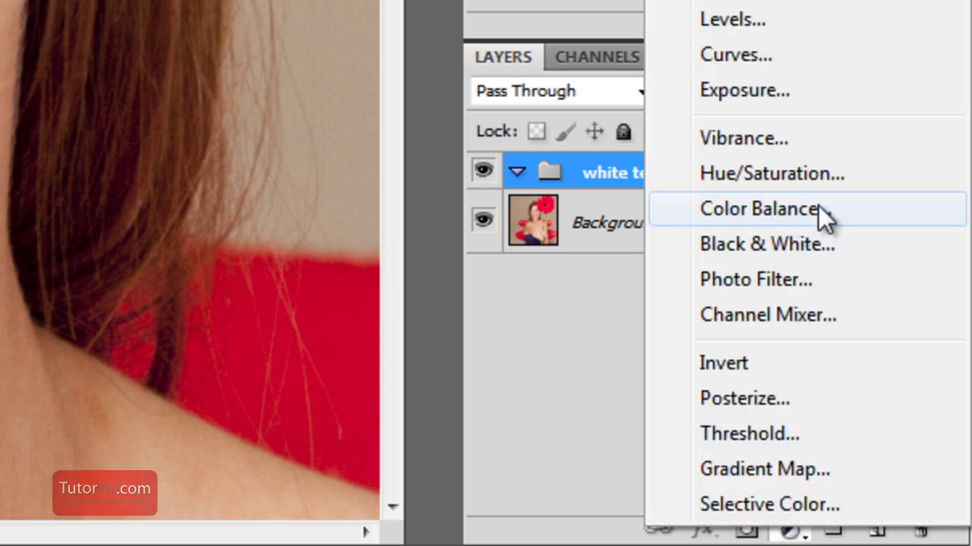
click(841, 174)
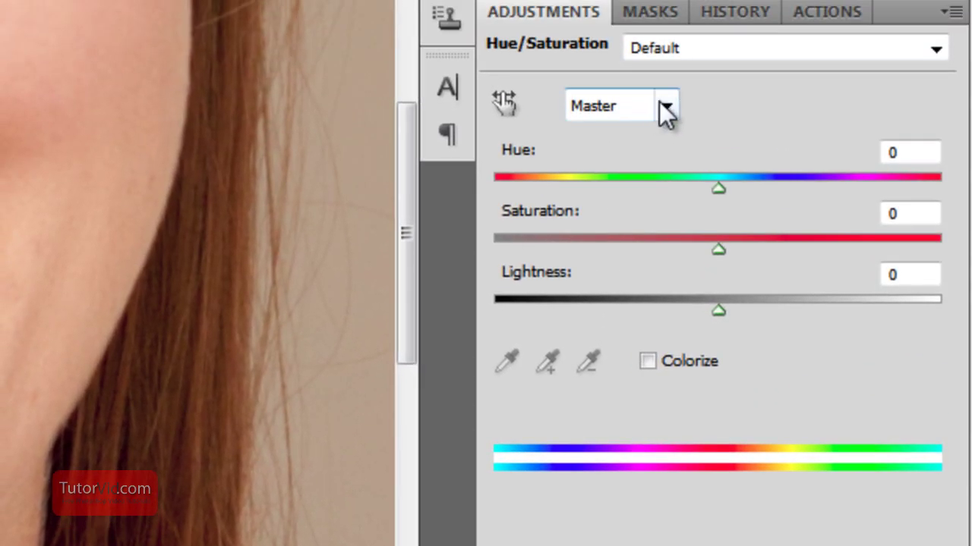
click(662, 105)
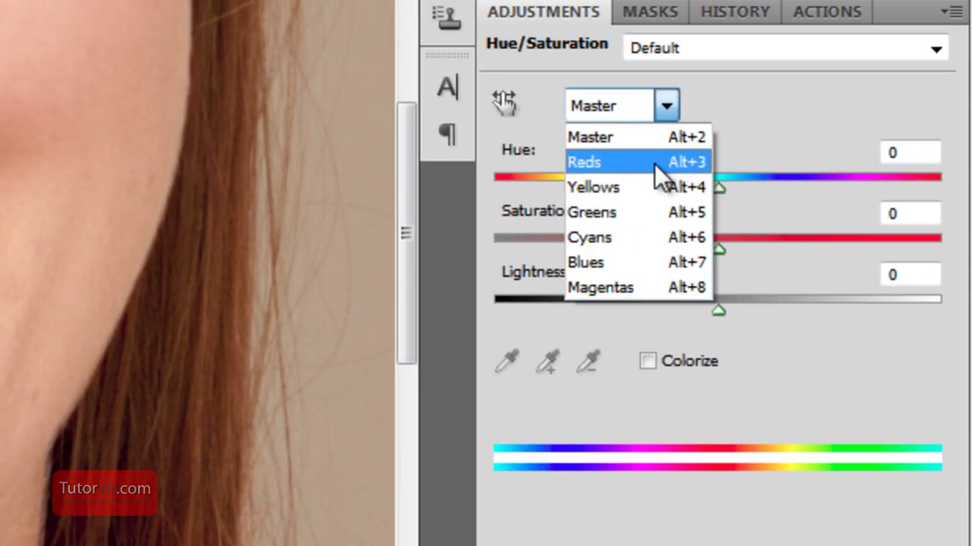
click(655, 186)
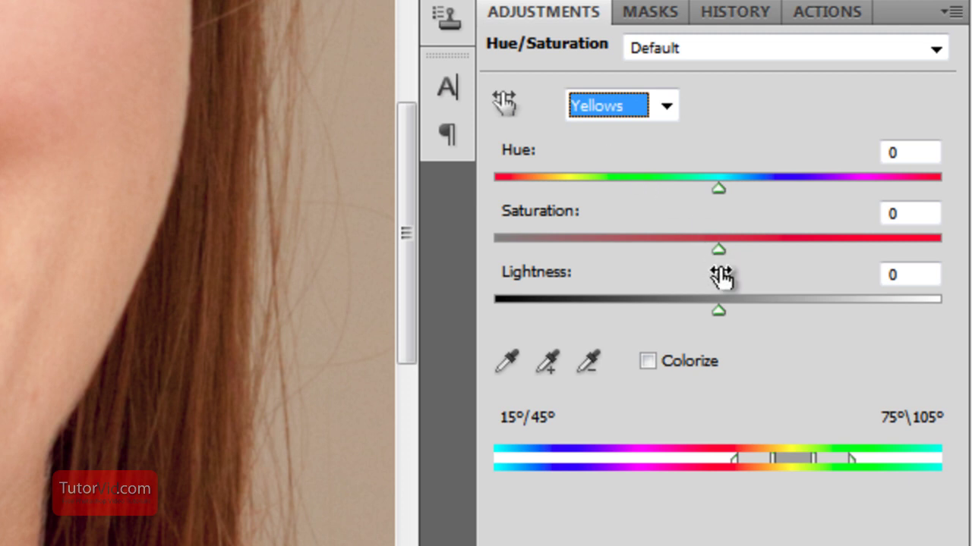
drag(718, 249, 529, 246)
click(666, 106)
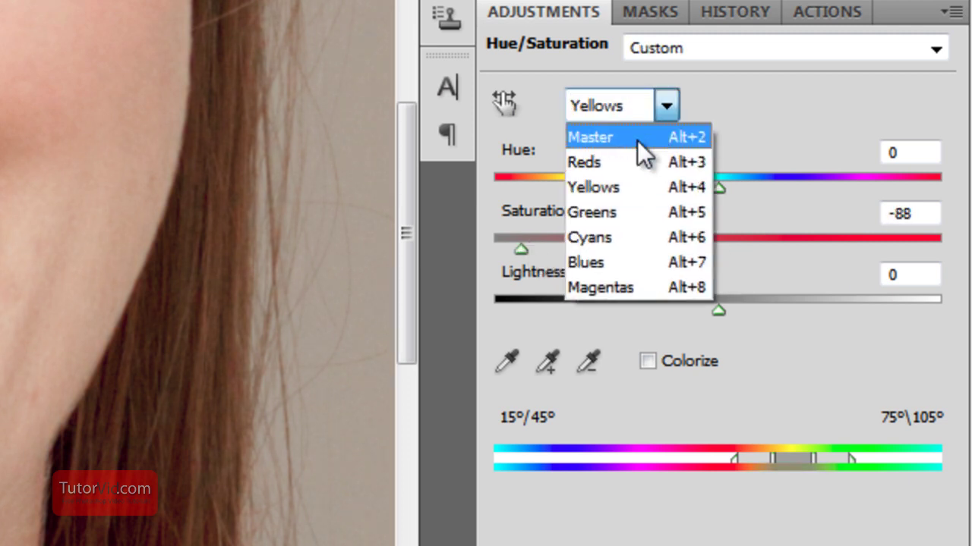
click(637, 138)
drag(718, 251, 704, 253)
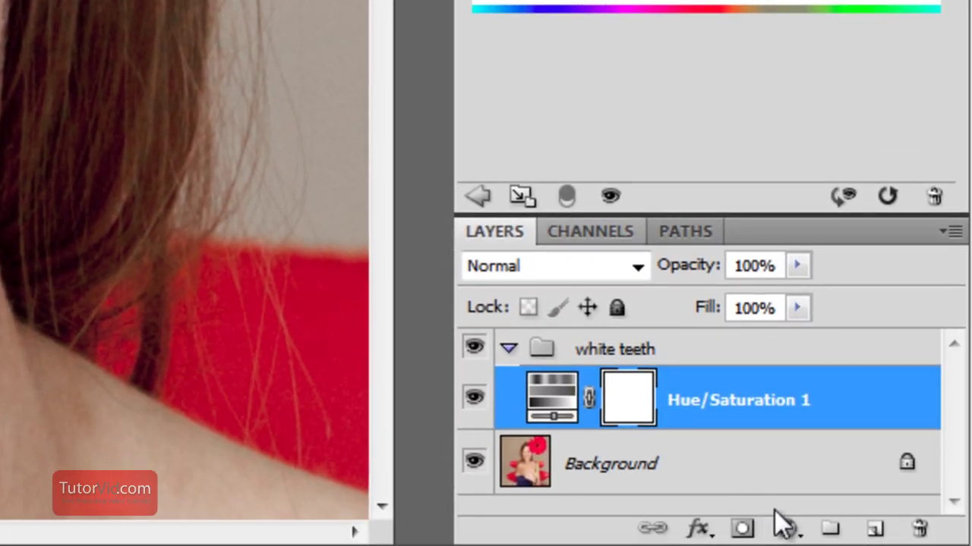
- Add a Curves adjustment that brightens the image, raising input 204 to output 212
click(786, 528)
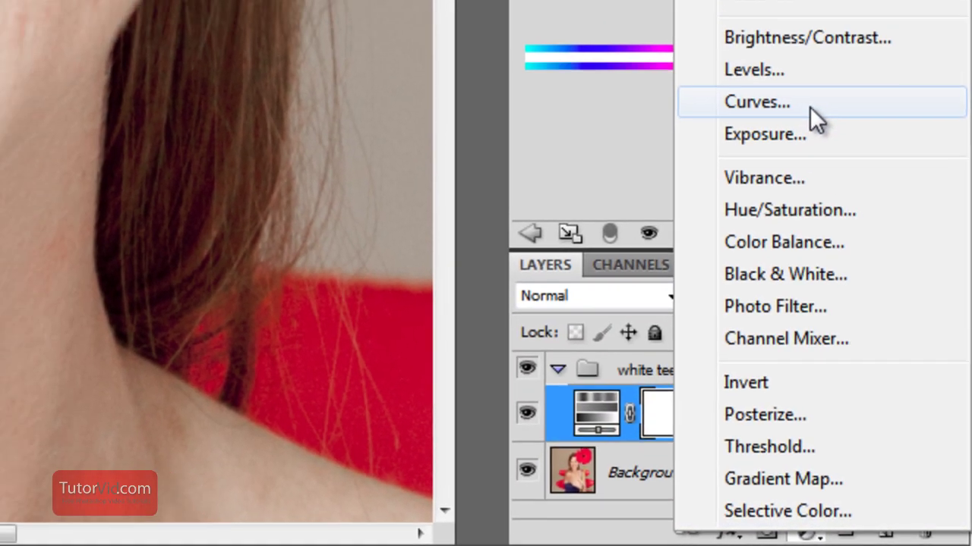
click(737, 101)
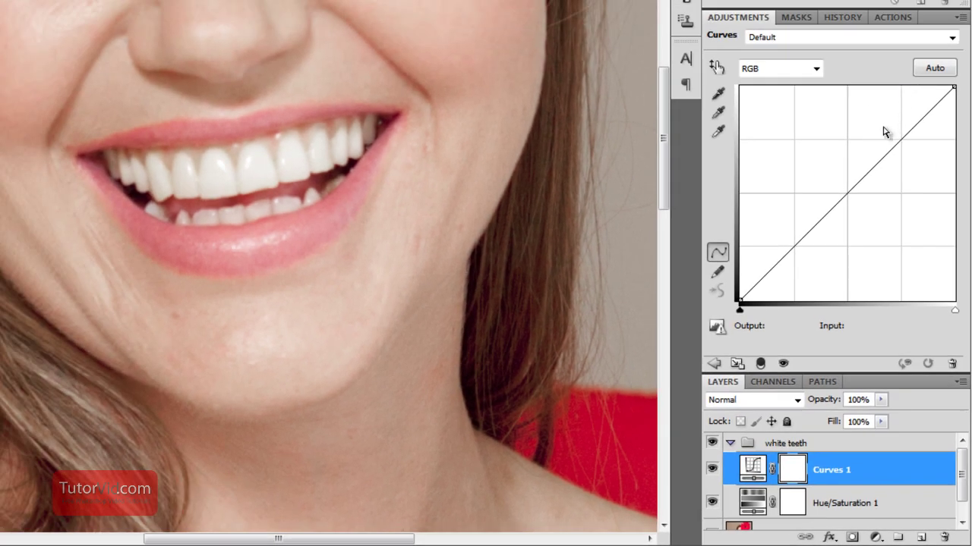
drag(911, 127, 911, 122)
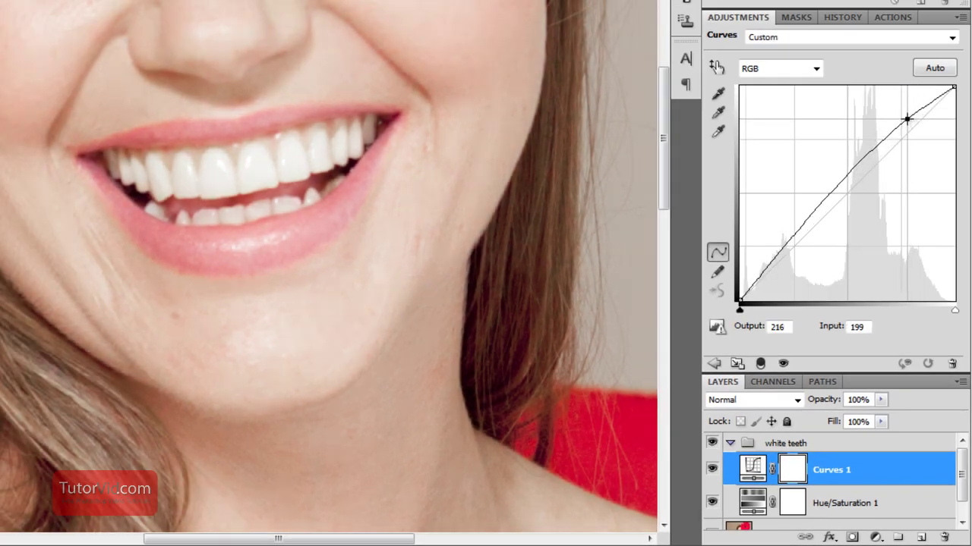
key(ctrl+i)
key(b)
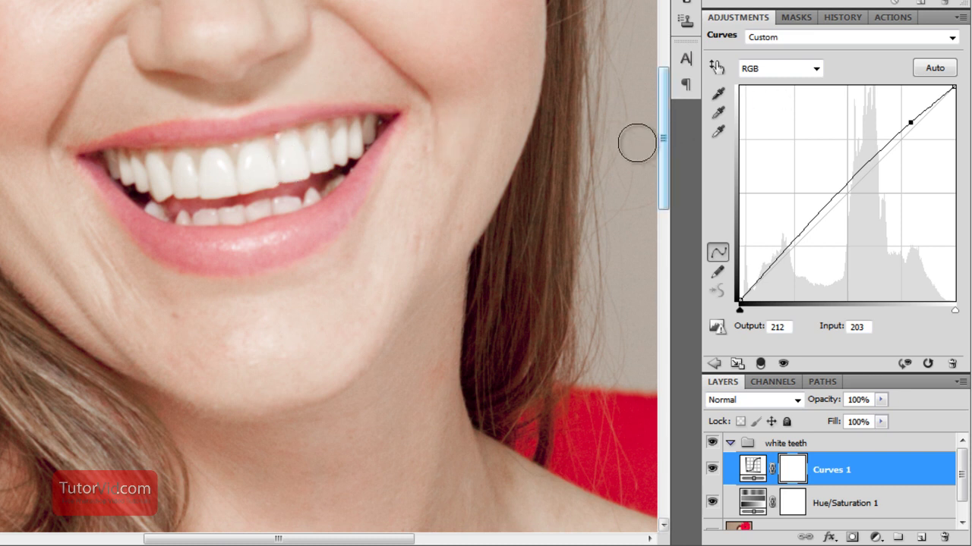
click(910, 122)
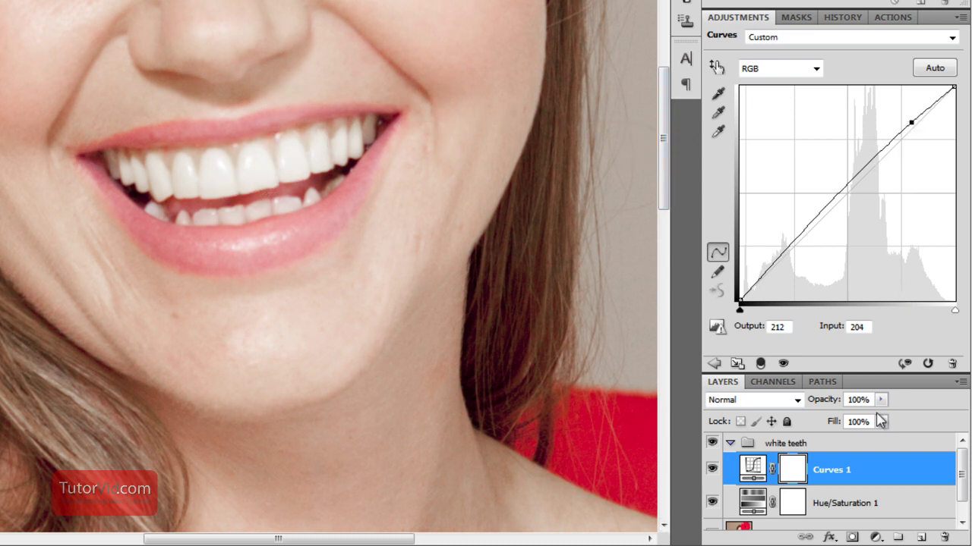
click(817, 449)
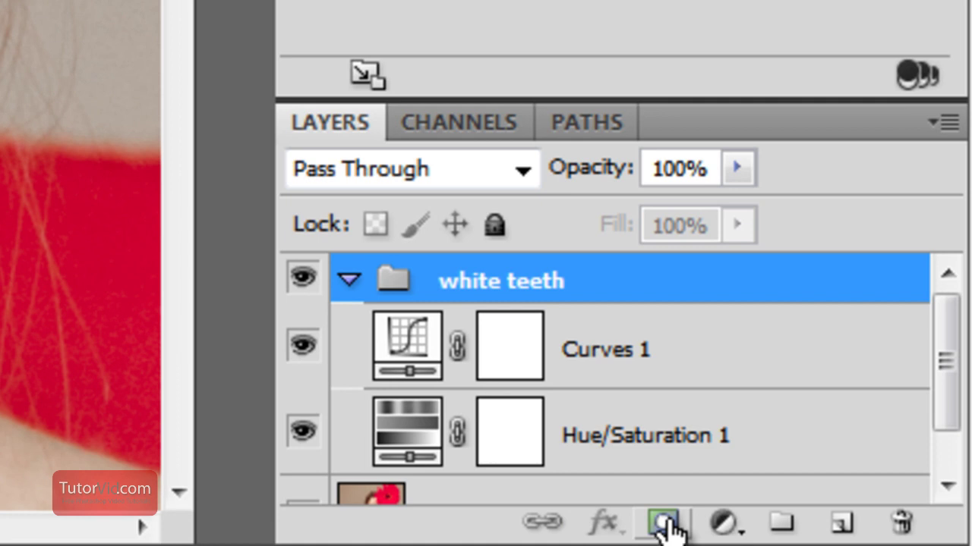
- Give the white teeth group an inverted black layer mask and collapse the group
click(852, 536)
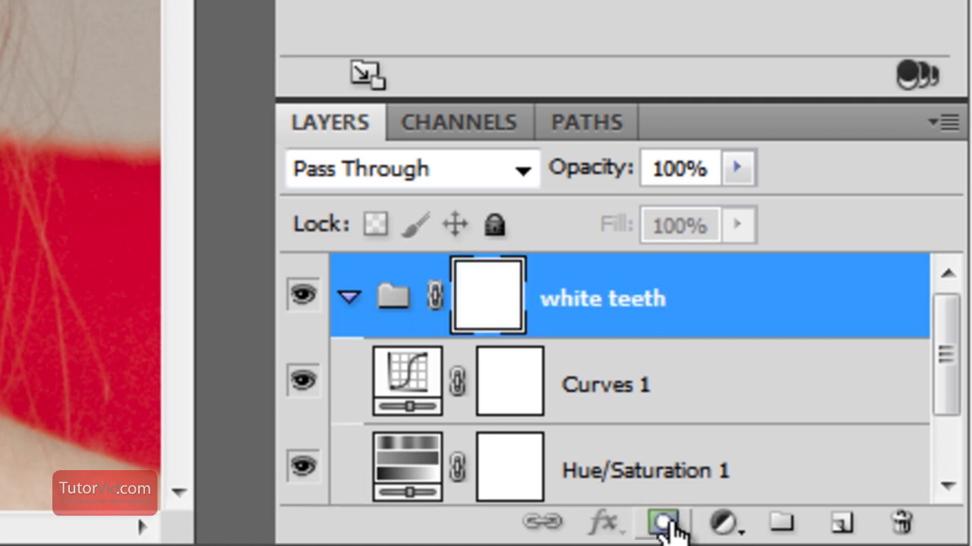
key(ctrl+i)
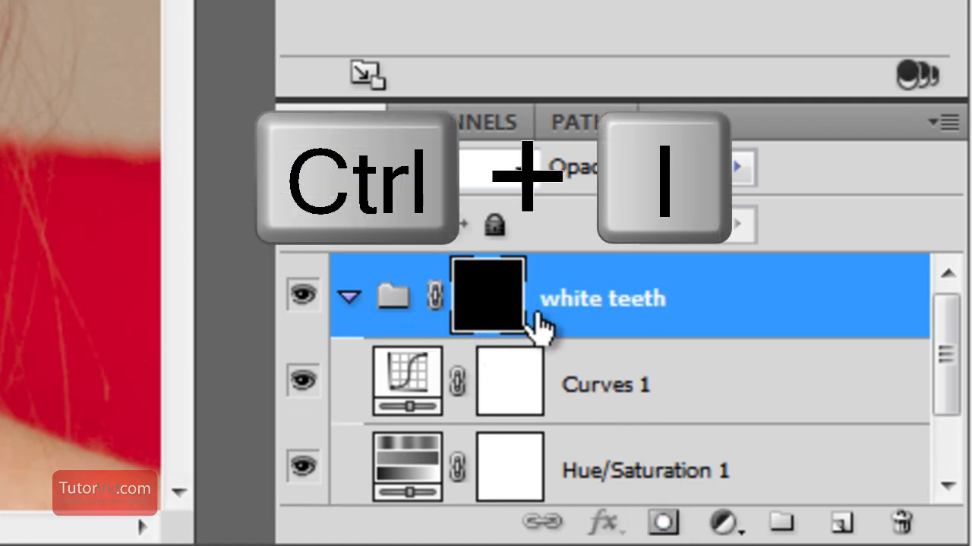
click(349, 297)
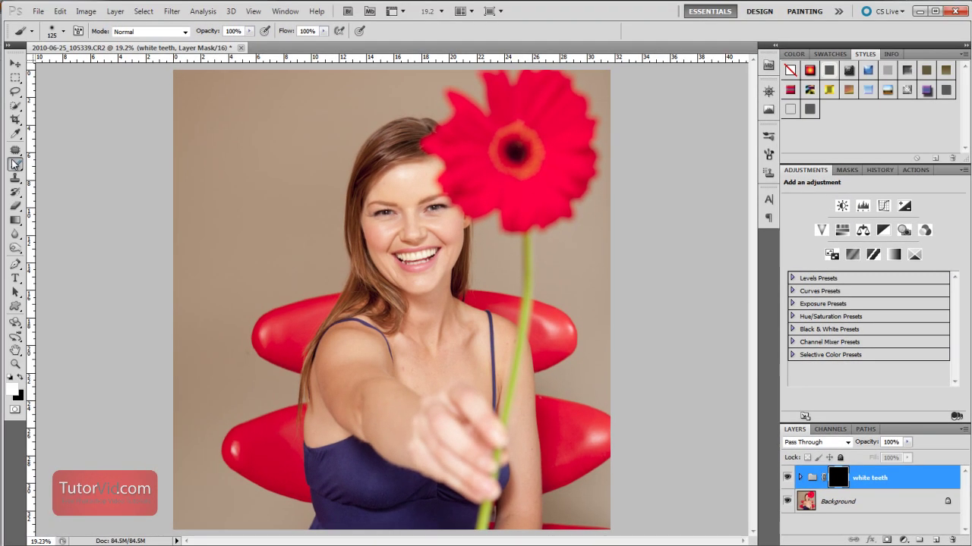
- Set the Brush tool to 108 px size with 0% hardness
key(b)
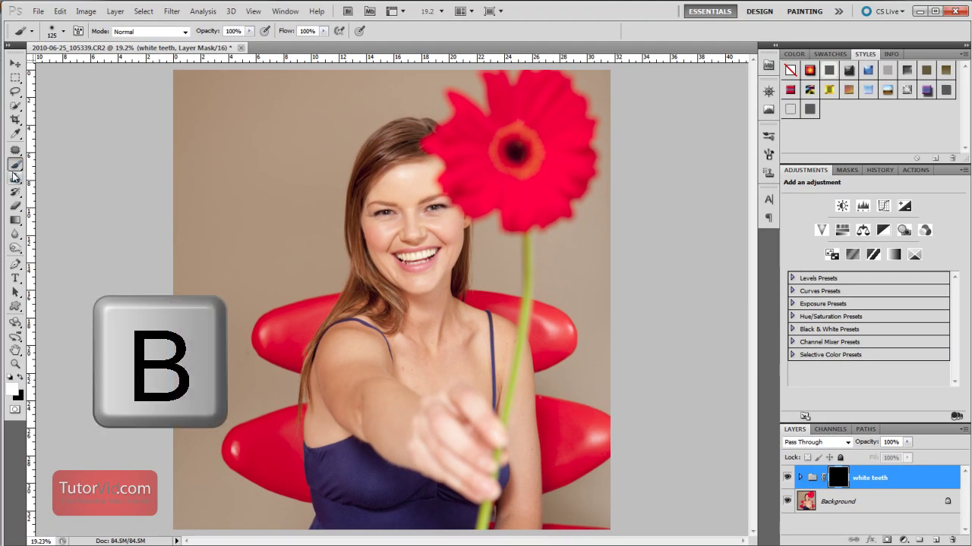
click(63, 32)
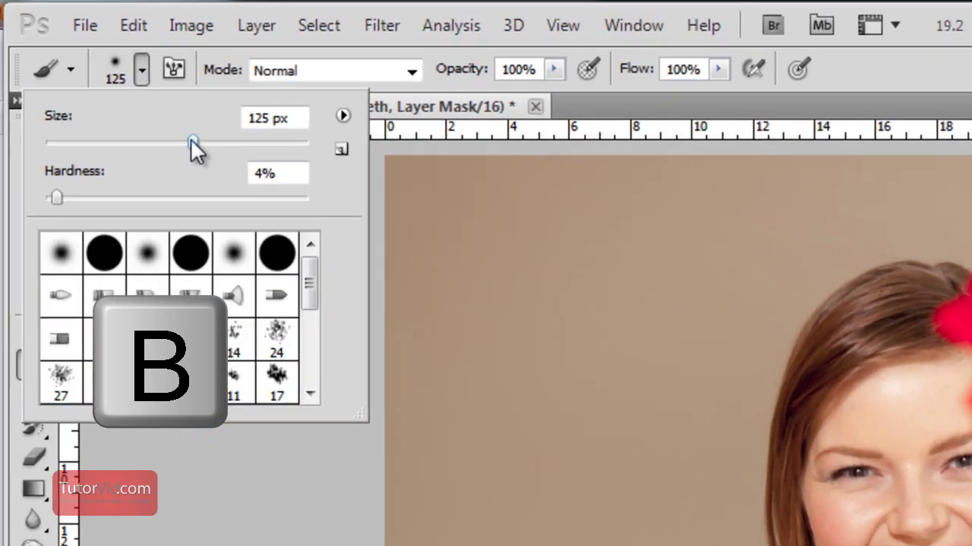
drag(79, 57, 85, 64)
drag(205, 156, 199, 159)
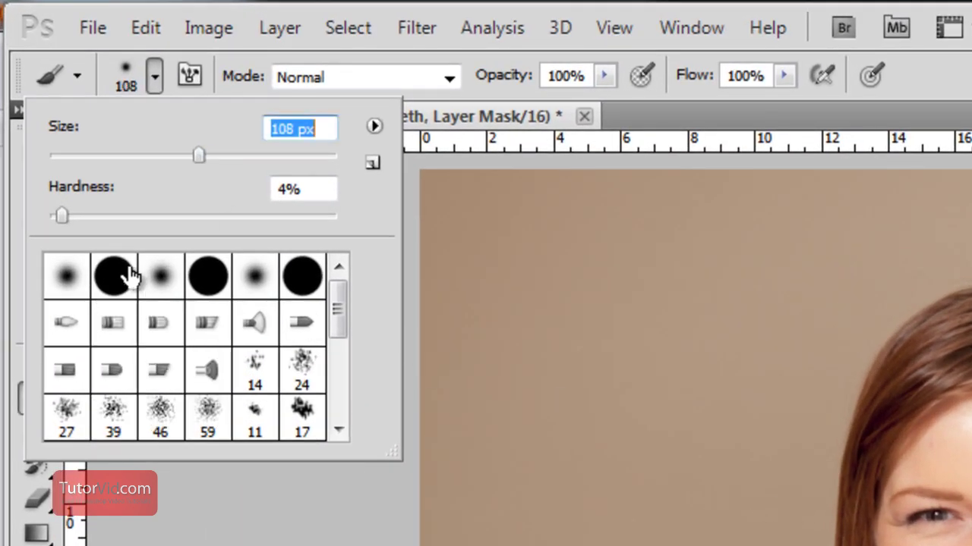
drag(42, 220, 21, 241)
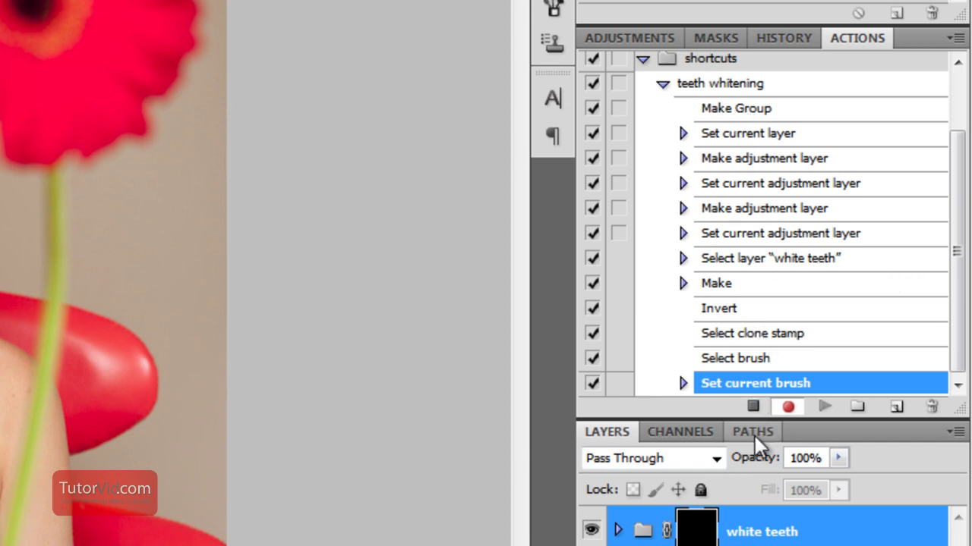
- Stop recording teeth whitening and delete the white teeth group, leaving only Background
click(752, 410)
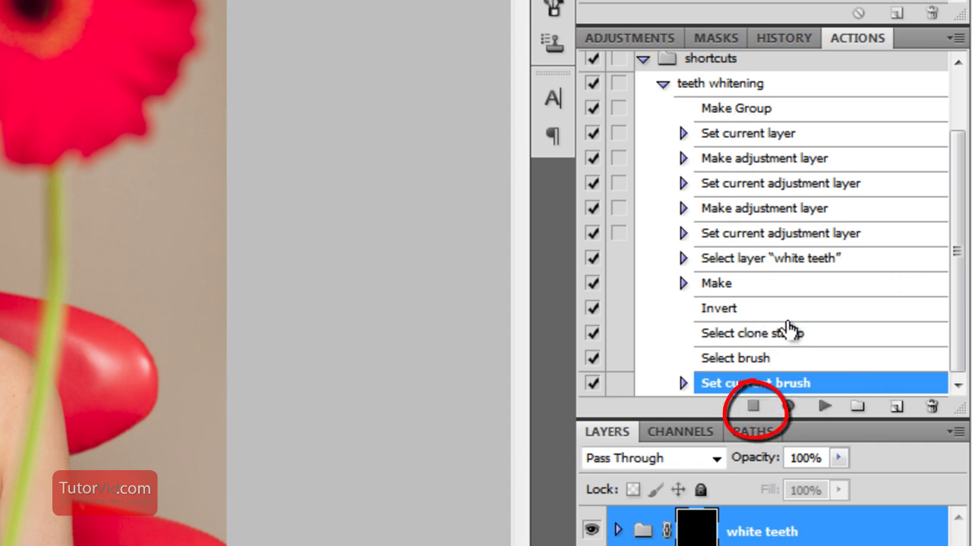
click(663, 83)
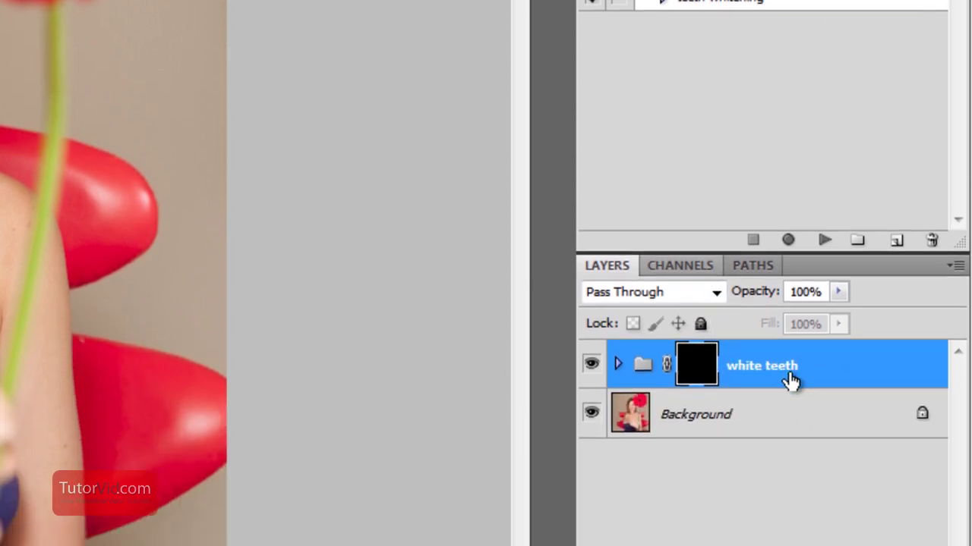
mouse_move(785, 269)
mouse_down()
mouse_move(930, 529)
mouse_move(894, 531)
mouse_up()
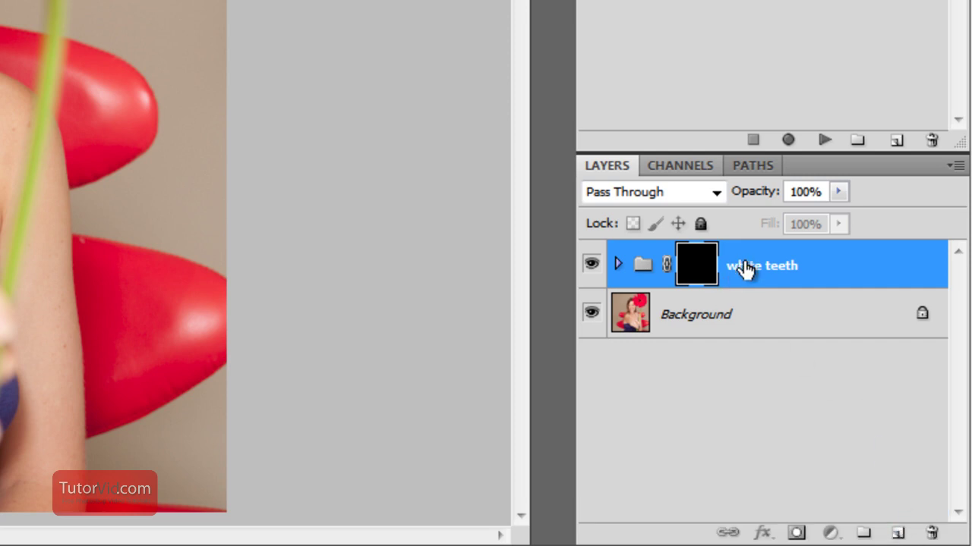
mouse_move(746, 268)
mouse_down()
mouse_move(899, 468)
mouse_move(929, 529)
mouse_up()
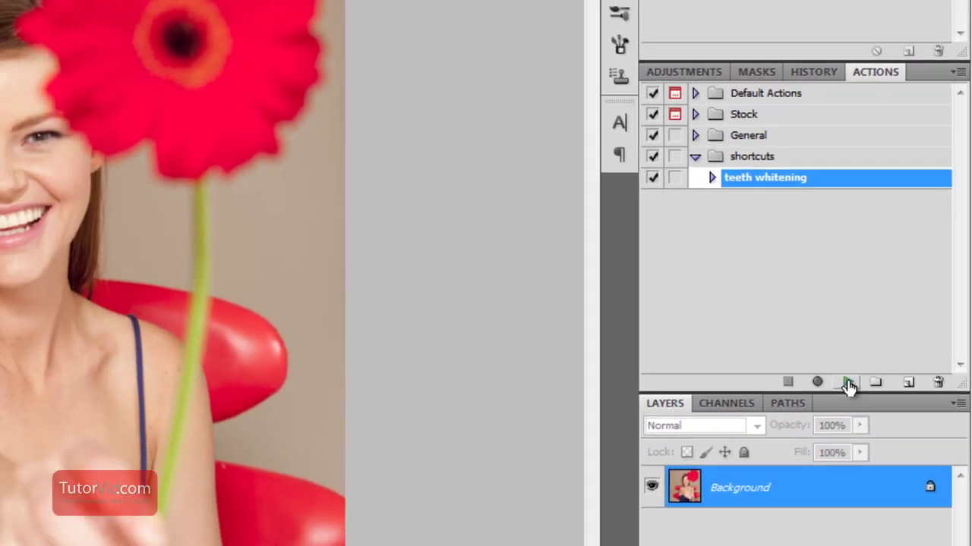
- Play the teeth whitening action to rebuild the masked group, then zoom in on the mouth
click(826, 452)
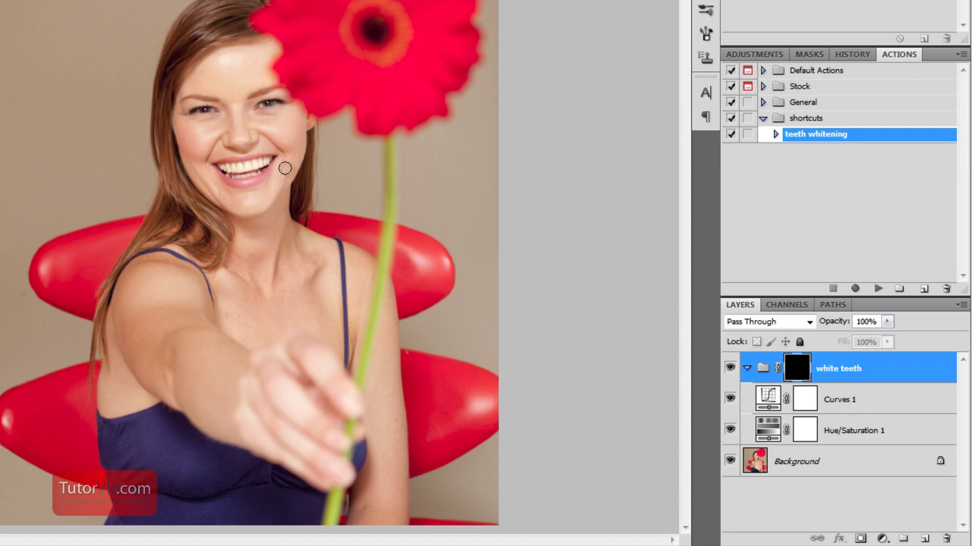
click(259, 177)
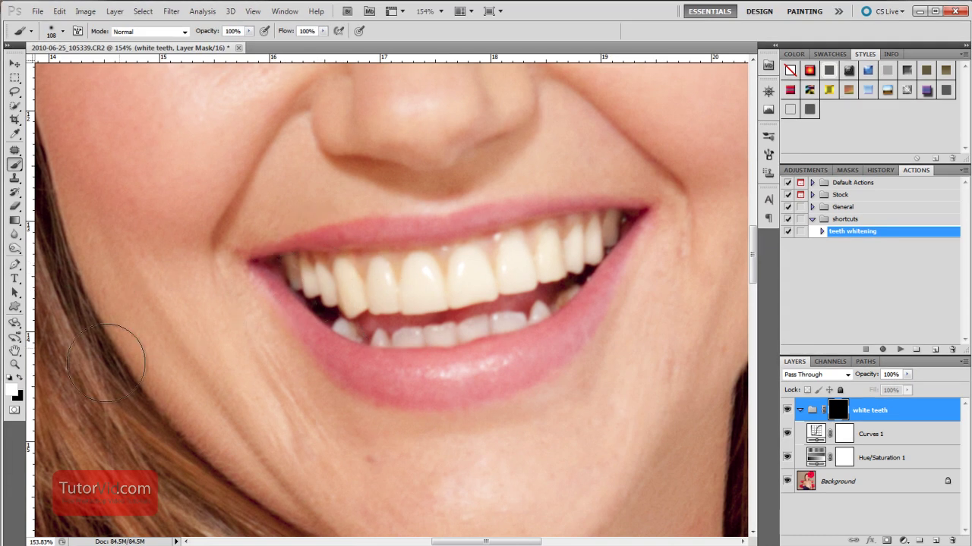
- Paint the group mask over the upper and lower teeth, shrinking the brush for narrow teeth
mouse_move(402, 271)
mouse_down()
mouse_move(419, 281)
mouse_move(425, 263)
mouse_move(430, 282)
mouse_move(482, 268)
mouse_move(488, 281)
mouse_move(554, 239)
mouse_move(582, 254)
mouse_move(570, 261)
mouse_up()
key(bracketleft)
key(bracketleft)
key(bracketleft)
key(bracketleft)
key(bracketleft)
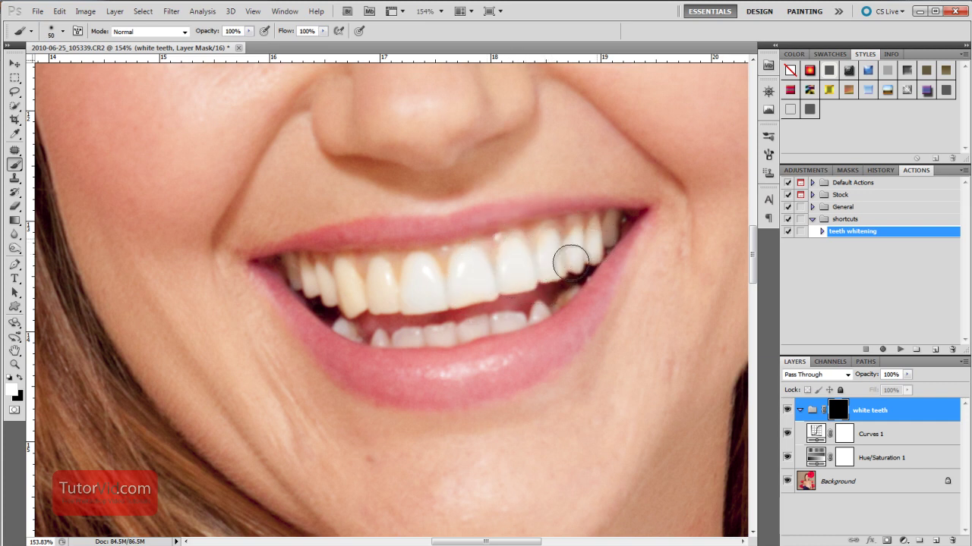
mouse_move(395, 282)
mouse_down()
mouse_move(384, 275)
mouse_move(369, 288)
mouse_move(344, 332)
mouse_up()
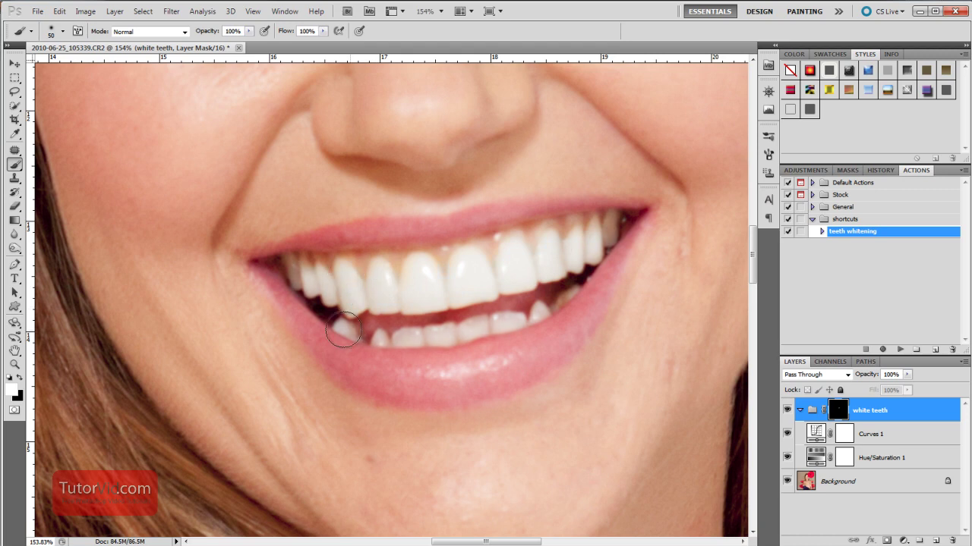
drag(303, 274, 356, 293)
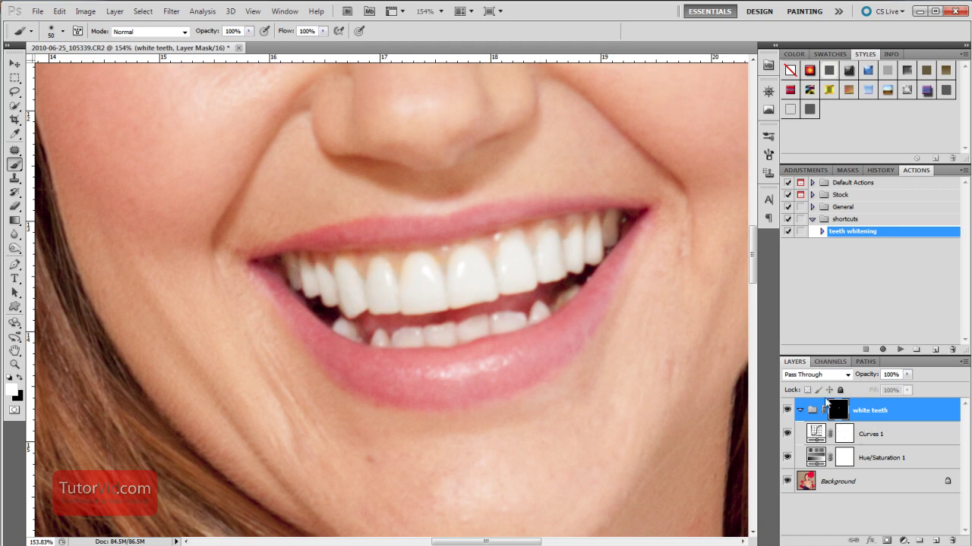
key(ctrl+minus)
key(ctrl+minus)
key(ctrl+minus)
key(ctrl+minus)
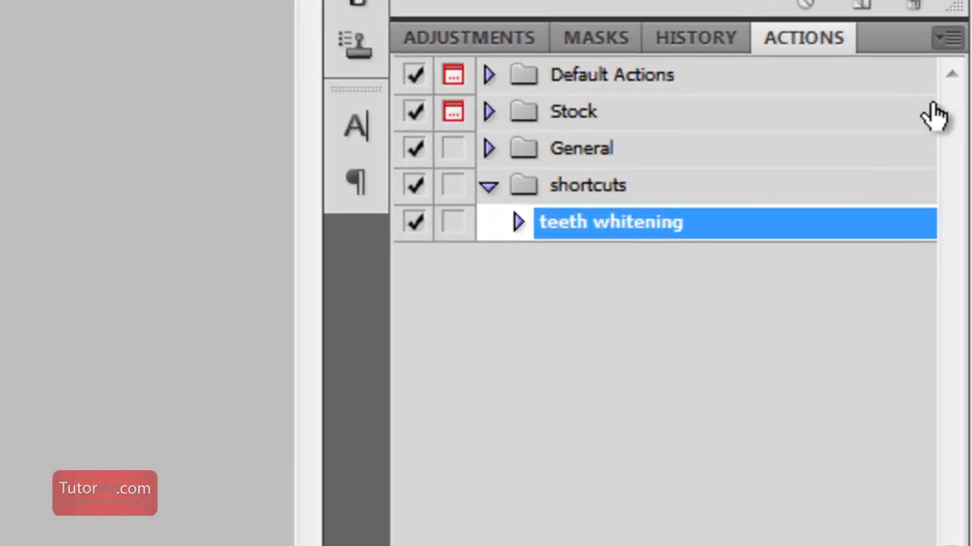
- Assign Shift+F7 as the teeth whitening action's function key in Action Options
click(963, 170)
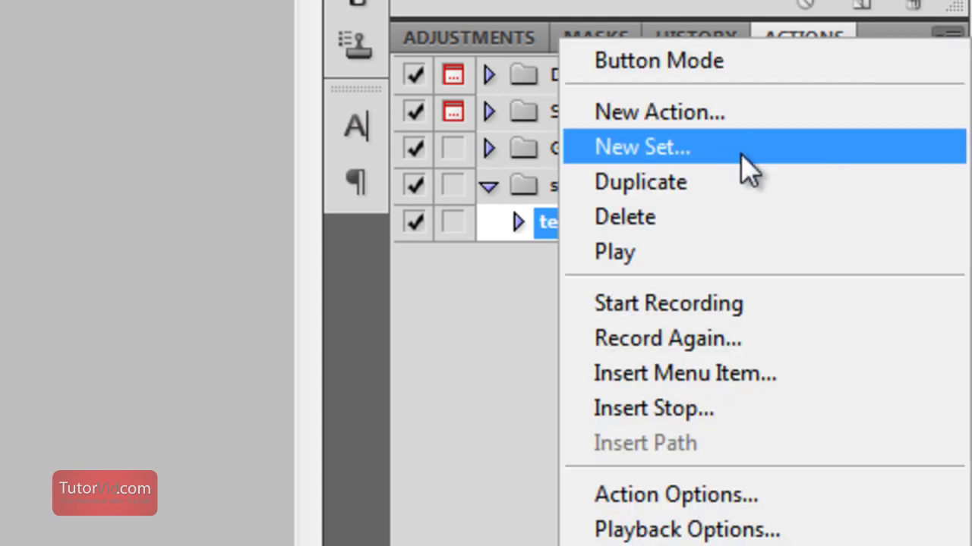
click(729, 494)
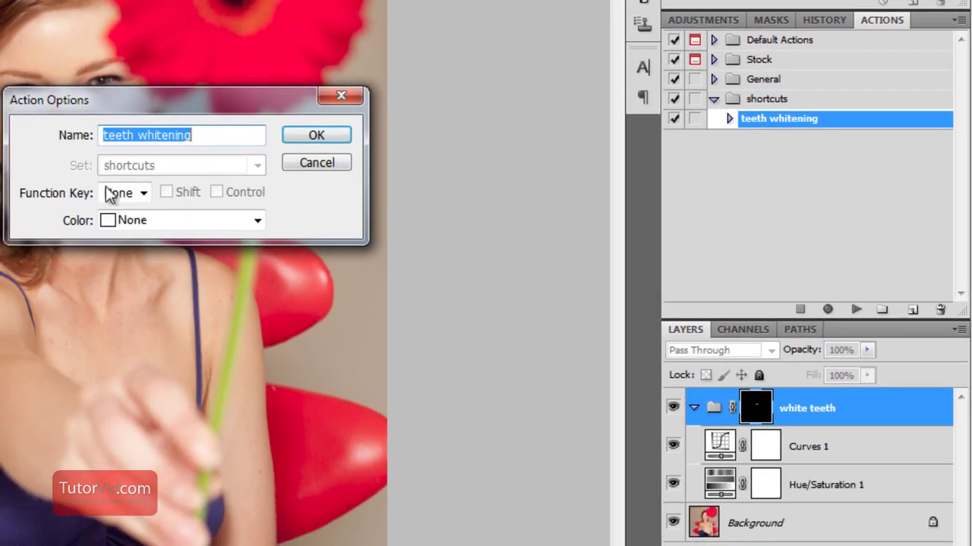
click(137, 194)
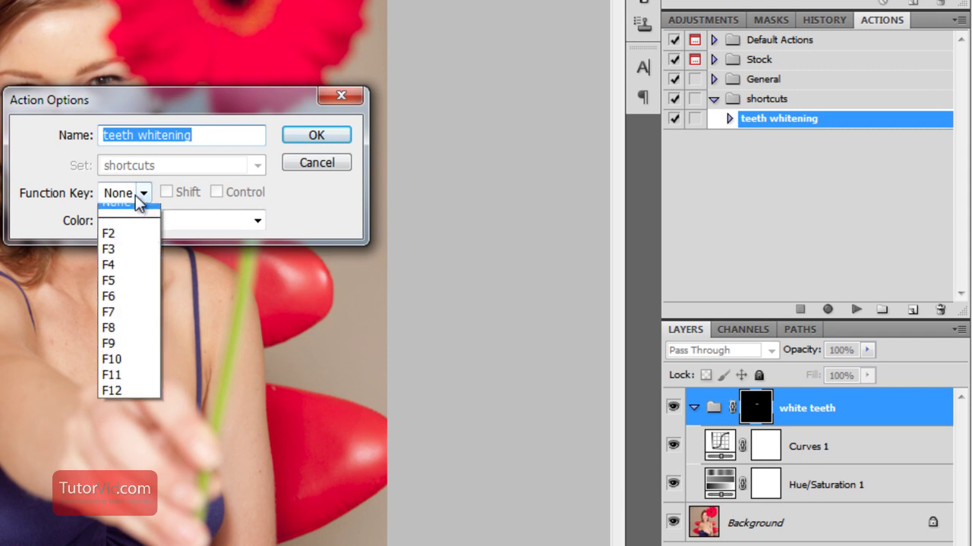
click(126, 324)
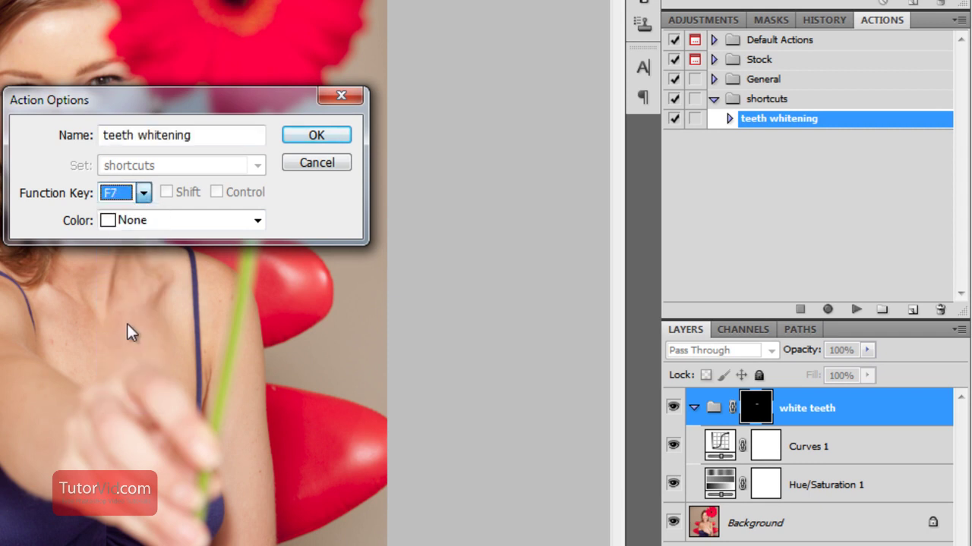
click(167, 192)
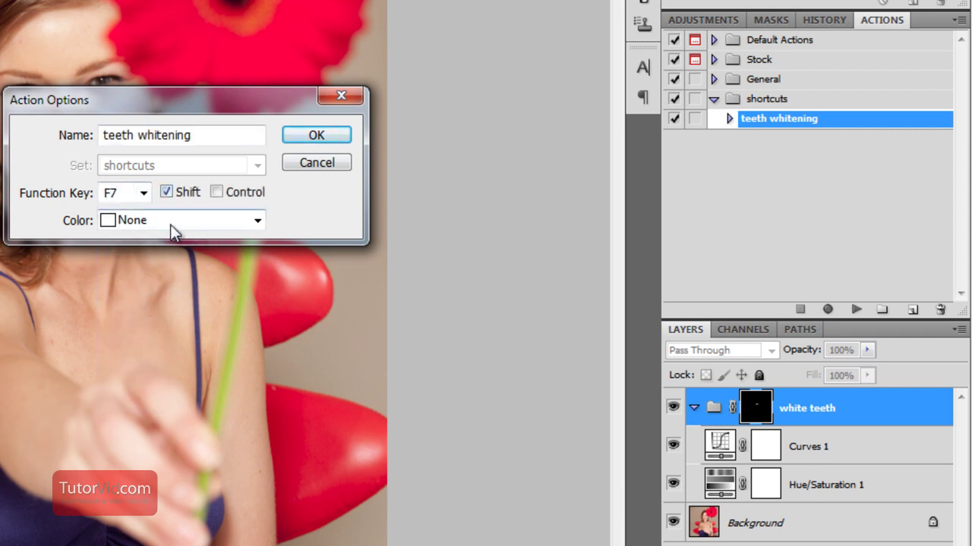
click(314, 136)
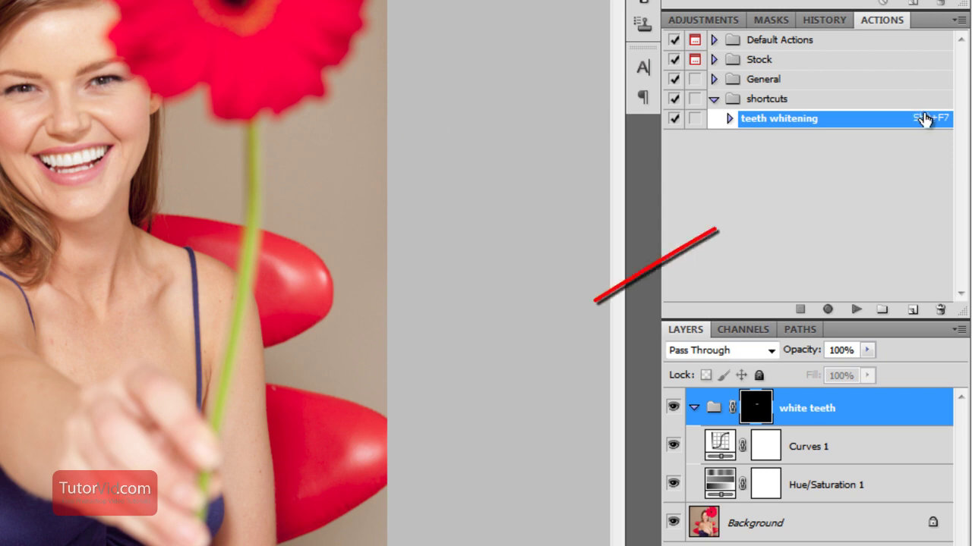